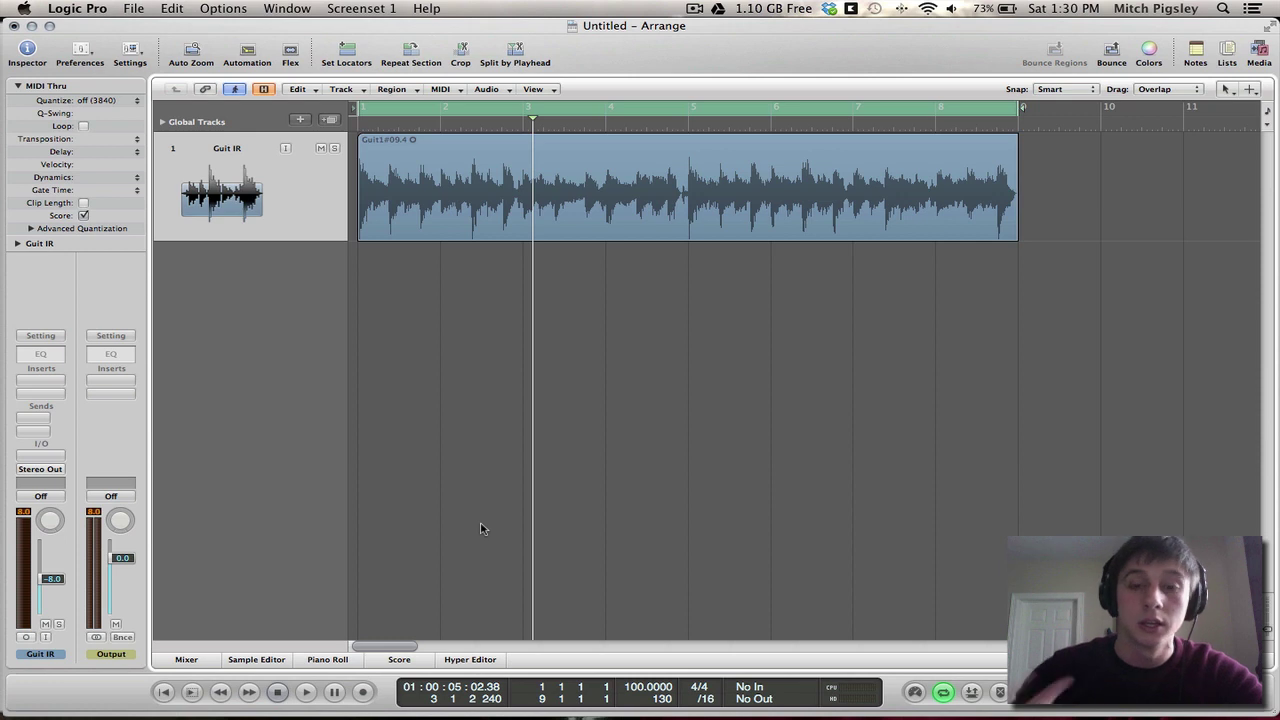
Audition the dry guitar, then insert Space Designer (Mono->Stereo) on Guit IR and center its window.
key(space)
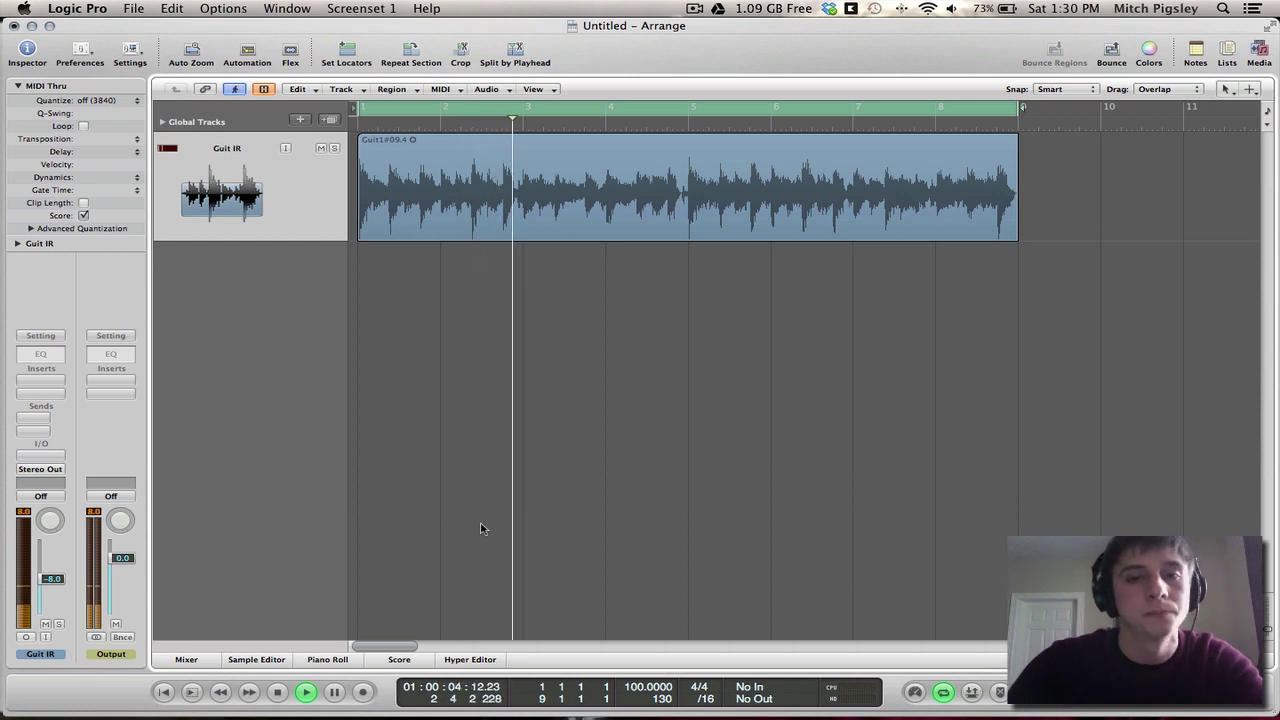
key(space)
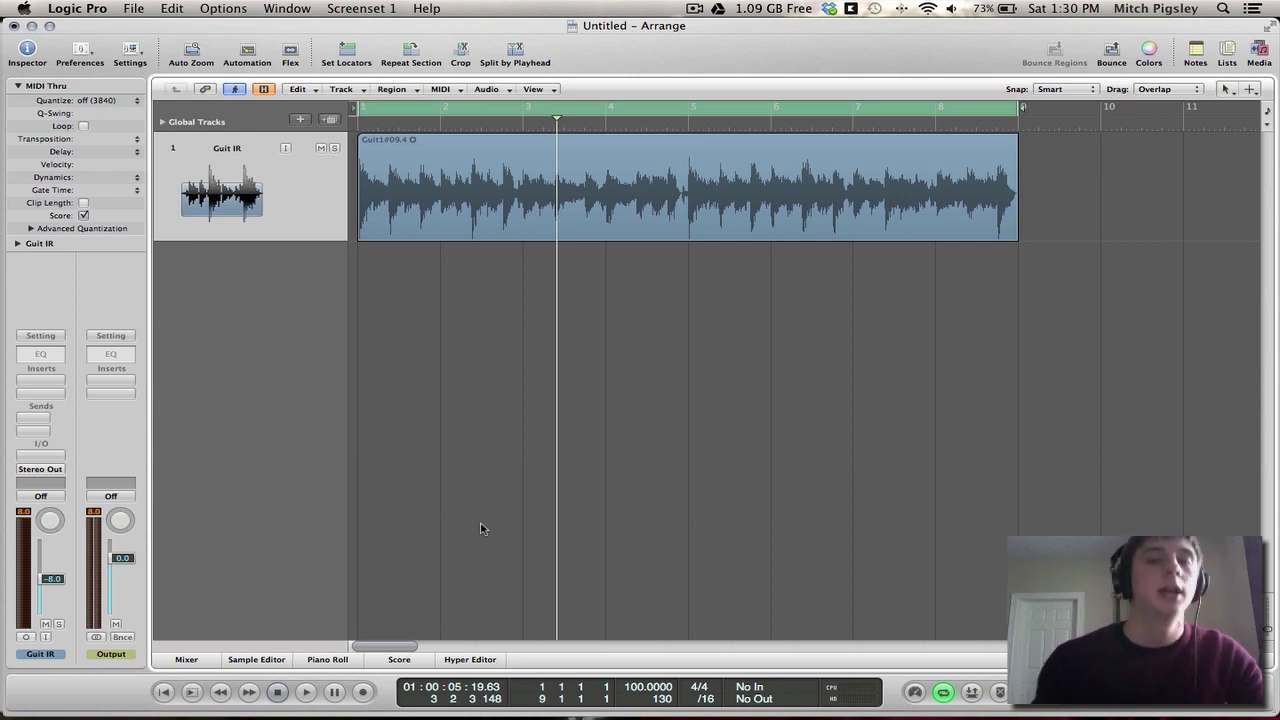
click(35, 383)
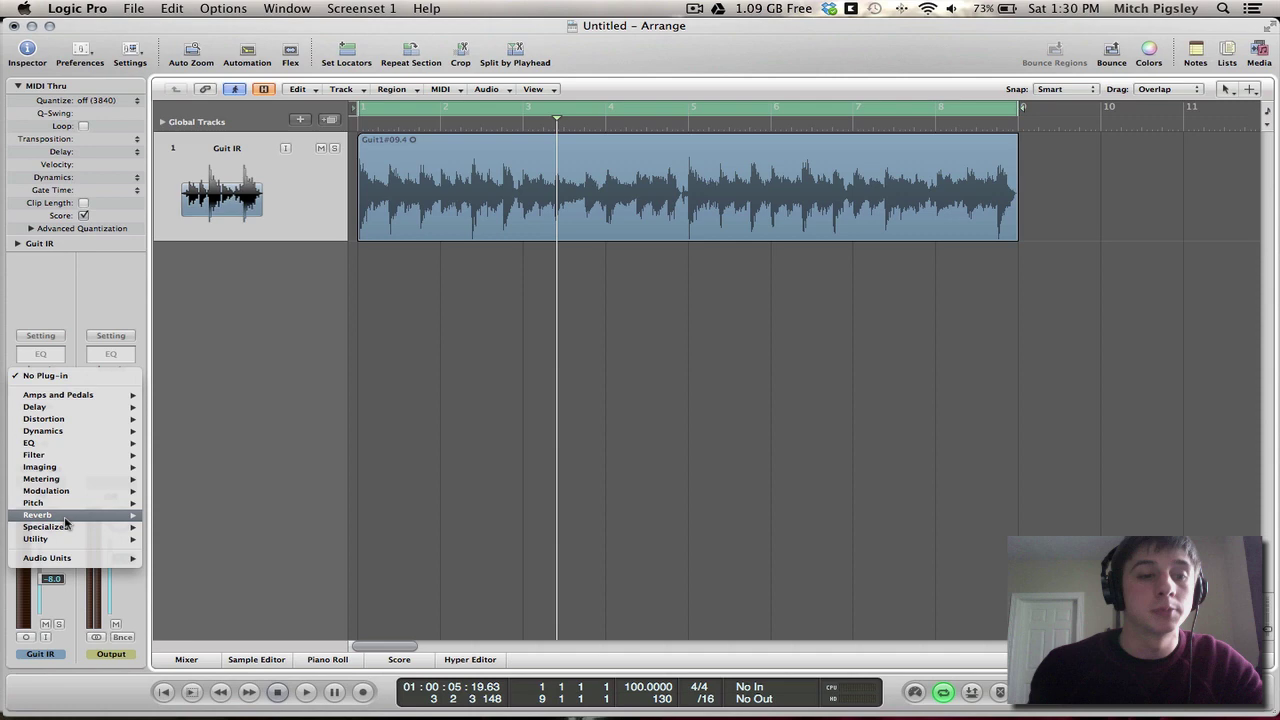
mouse_move(70, 515)
mouse_move(200, 575)
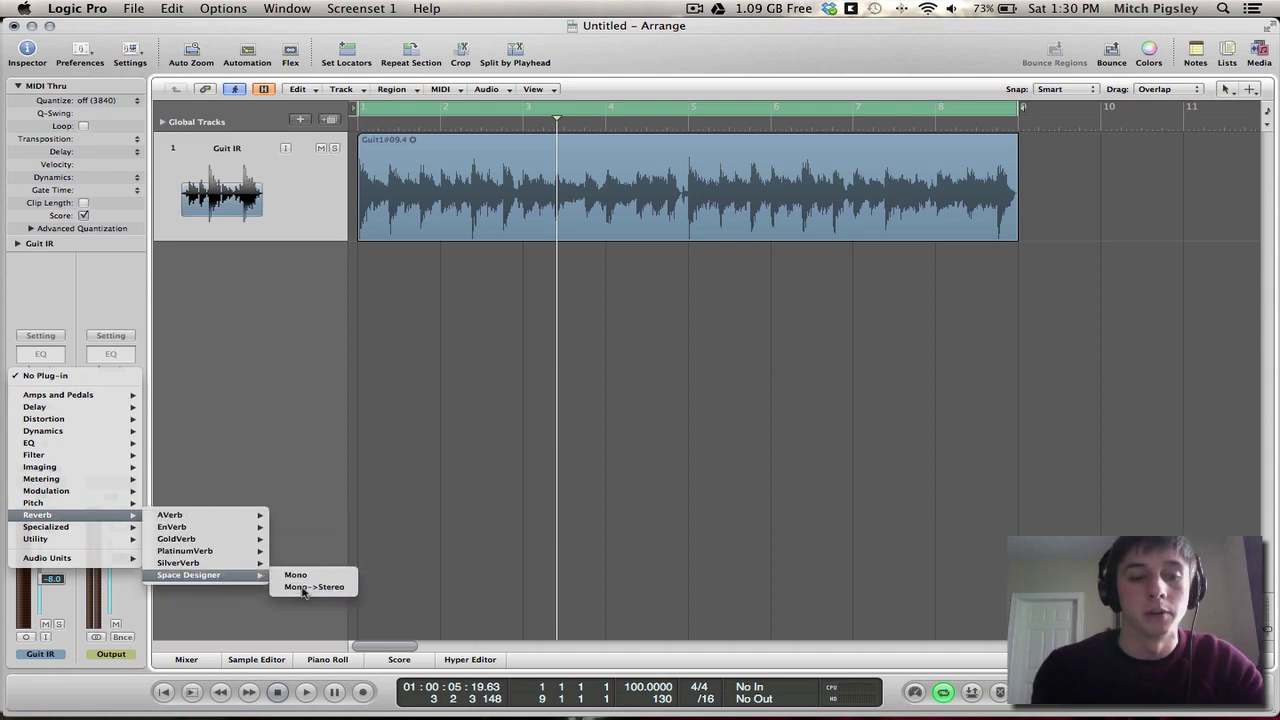
click(288, 587)
drag(480, 66, 738, 120)
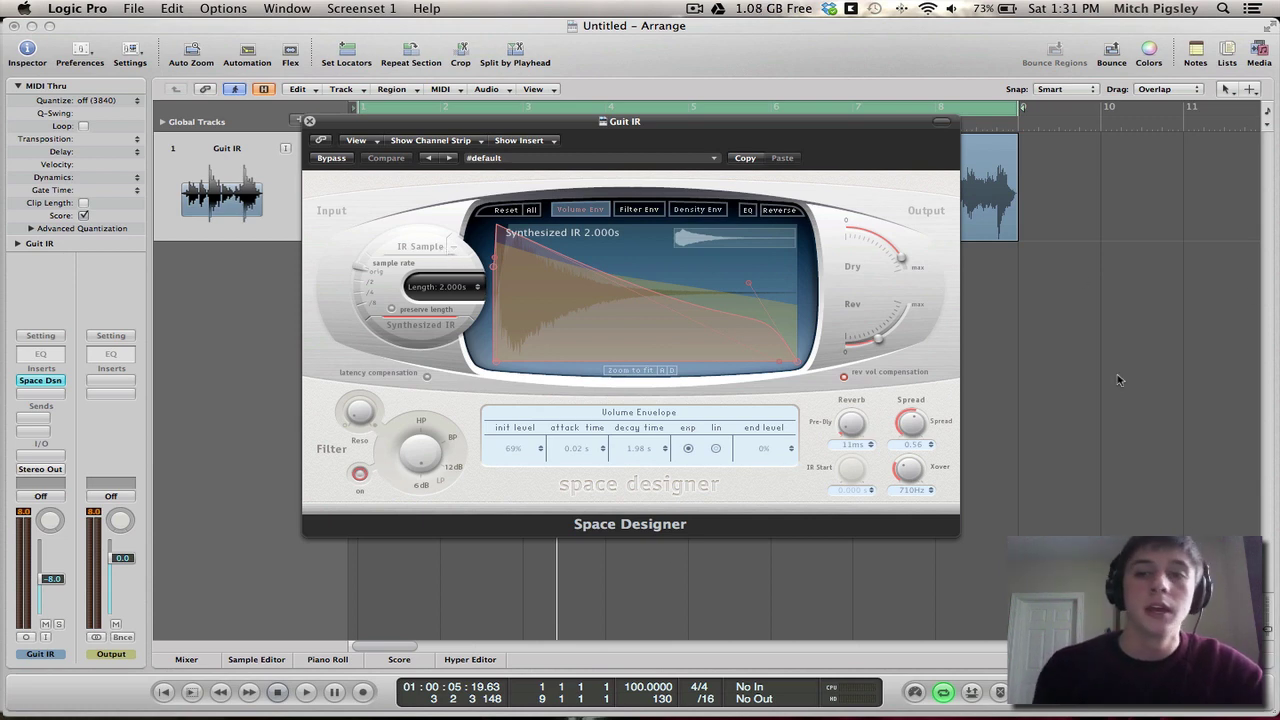
Browse the IR Sample loader to Sample Library > IR Library > Guitar > AmpSim IR > Mesa 4 x 12 Impulses.
click(424, 247)
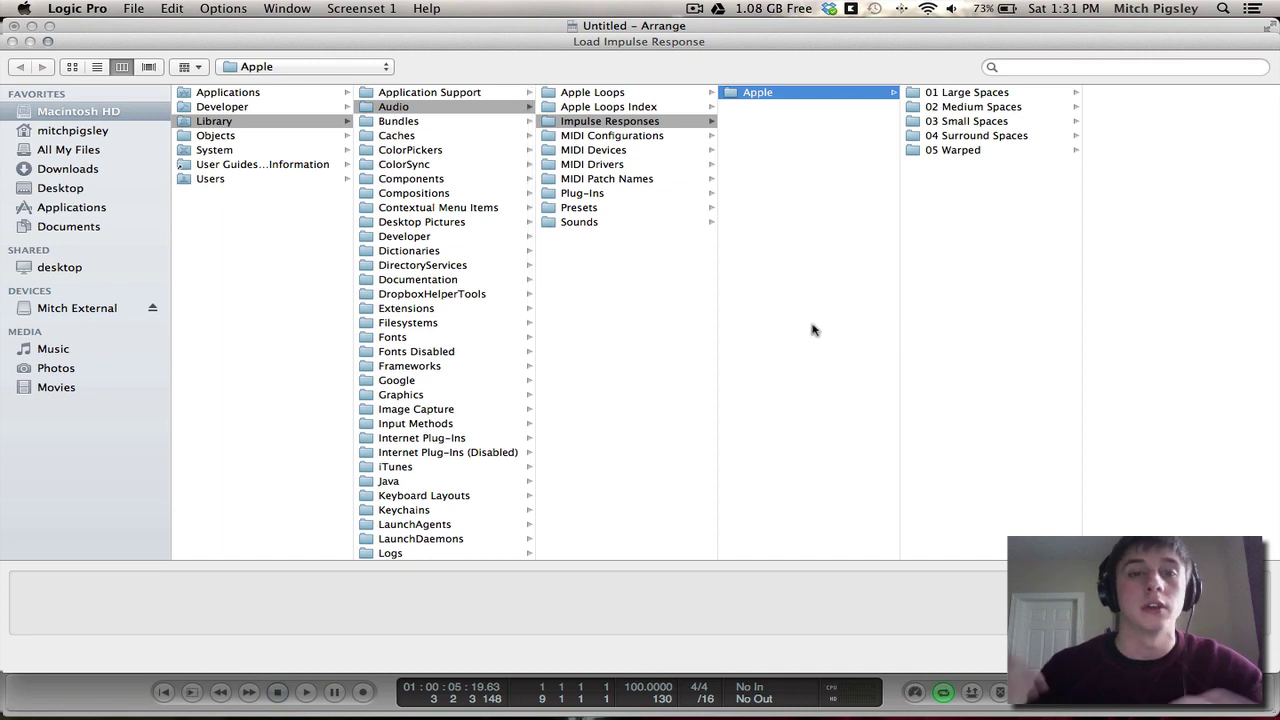
click(58, 310)
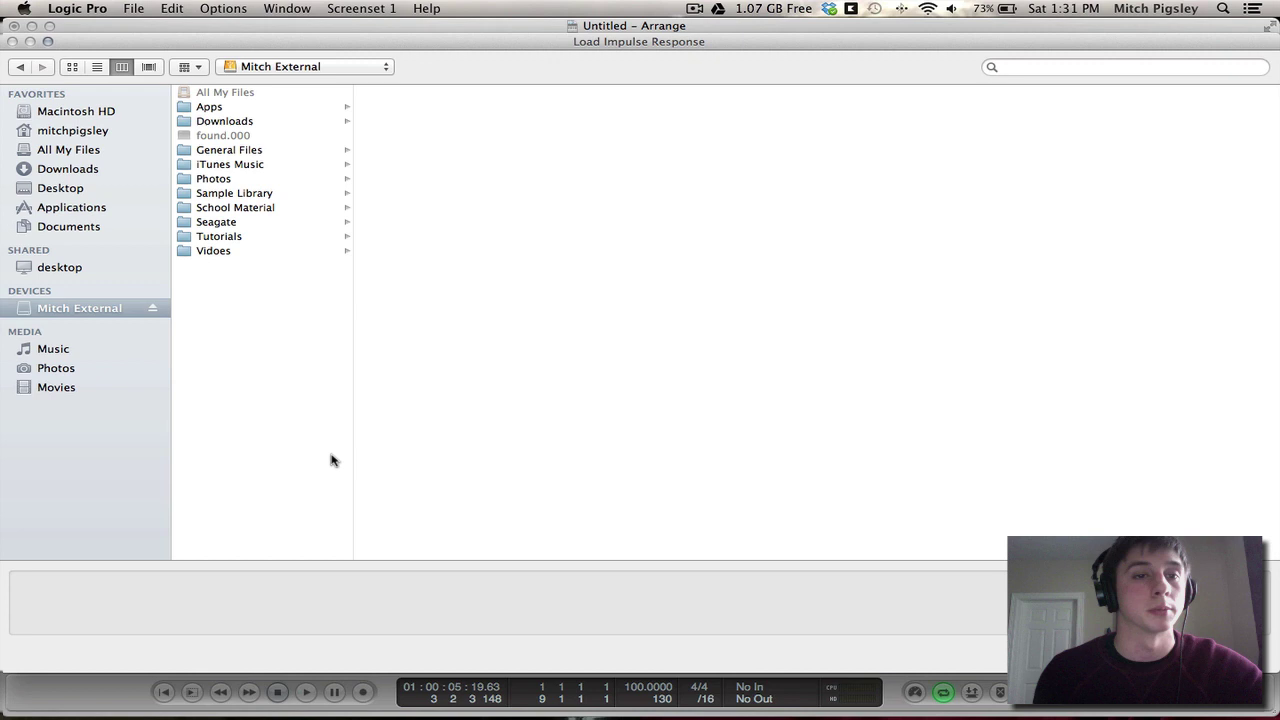
click(291, 166)
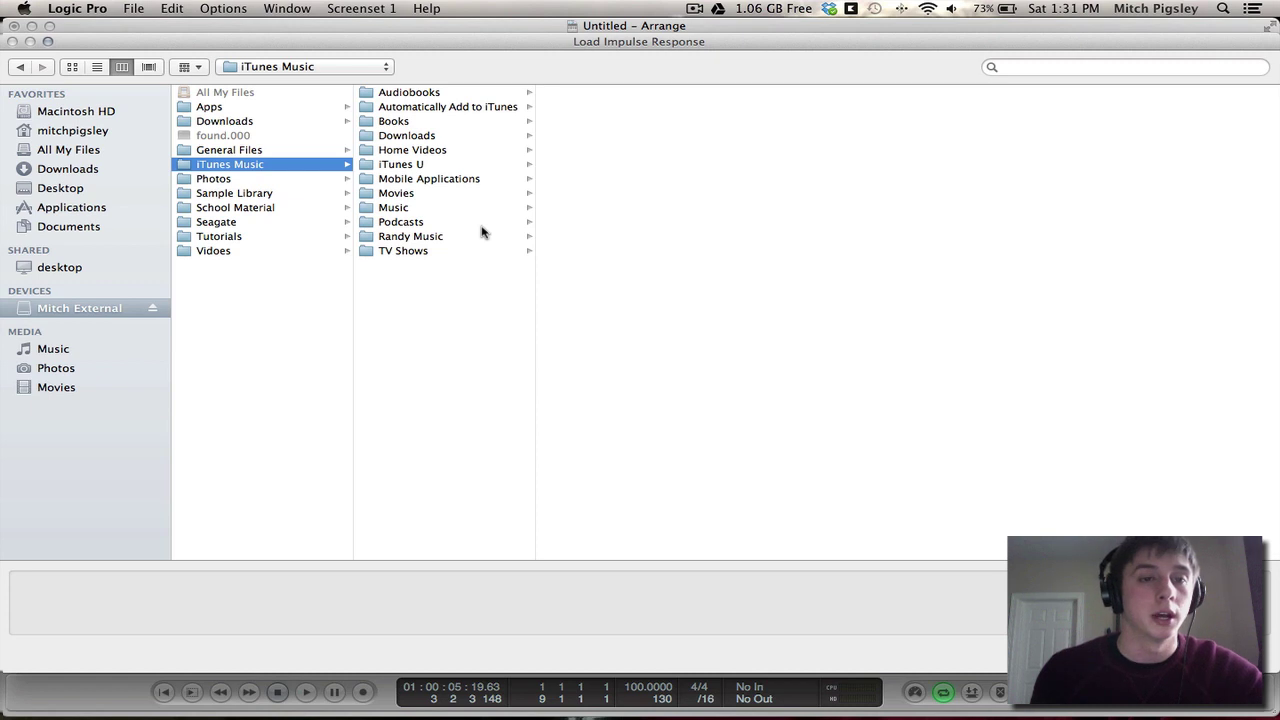
click(290, 195)
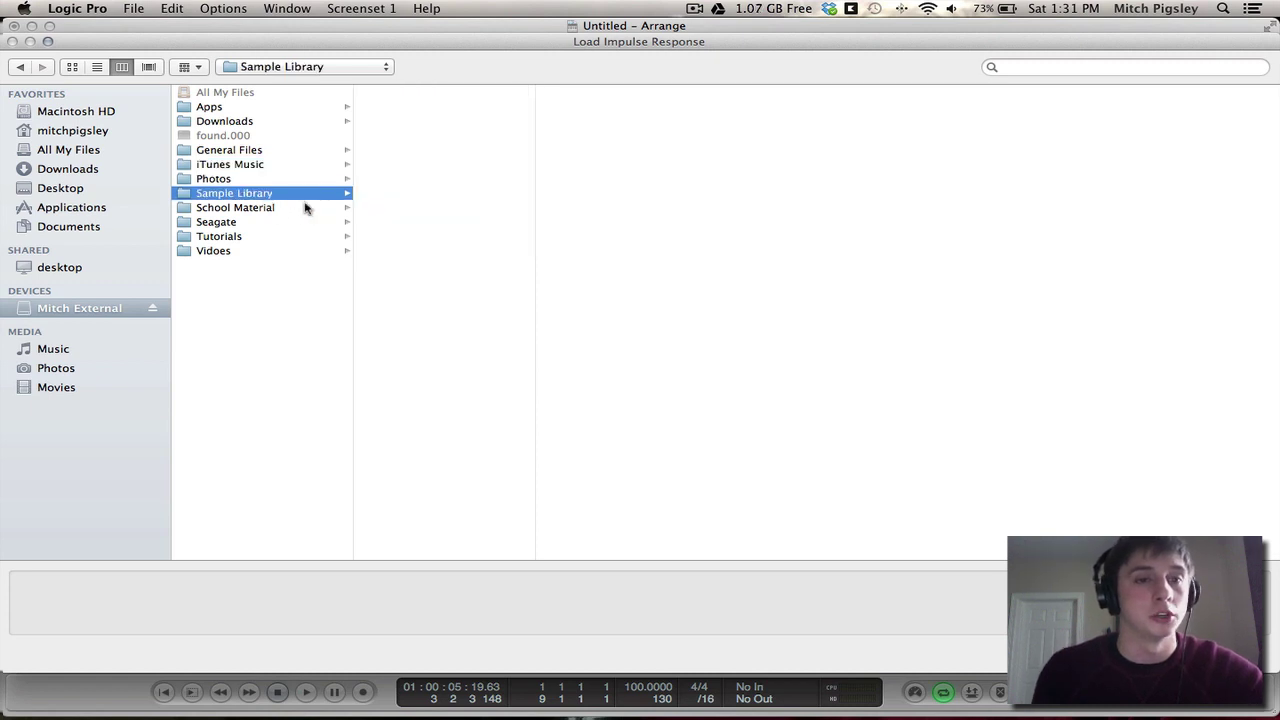
click(420, 152)
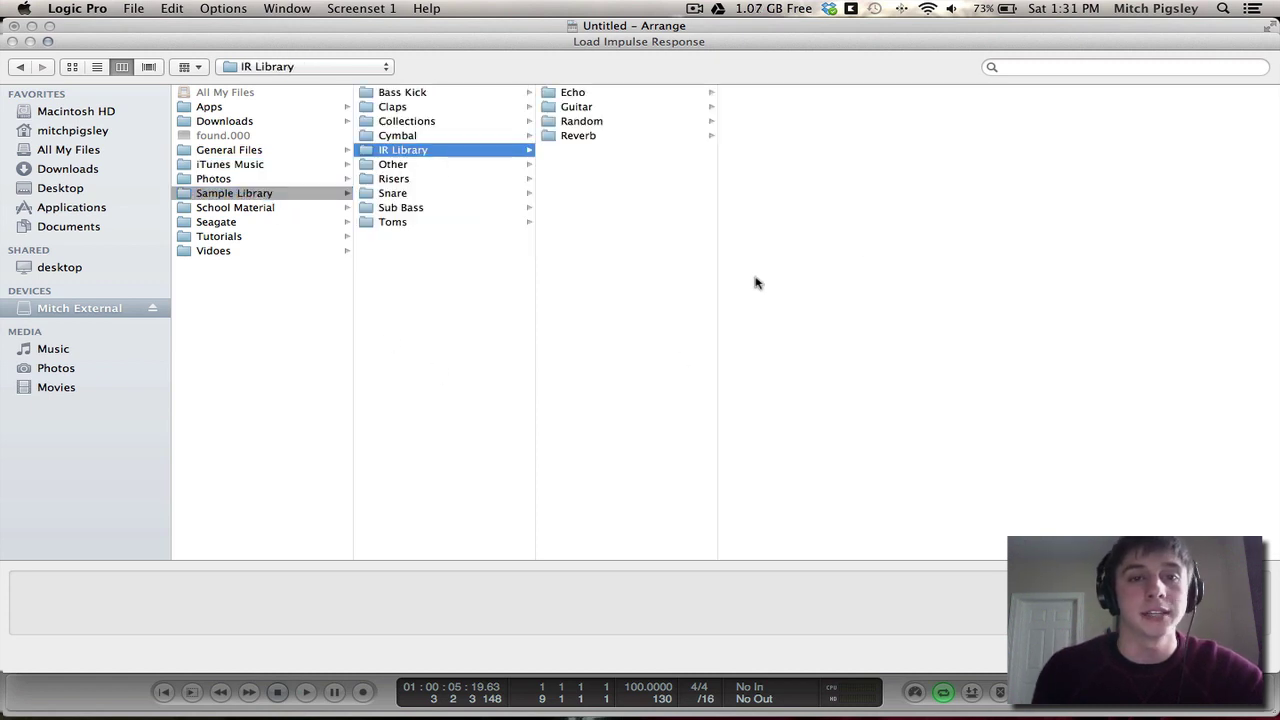
click(627, 111)
click(797, 97)
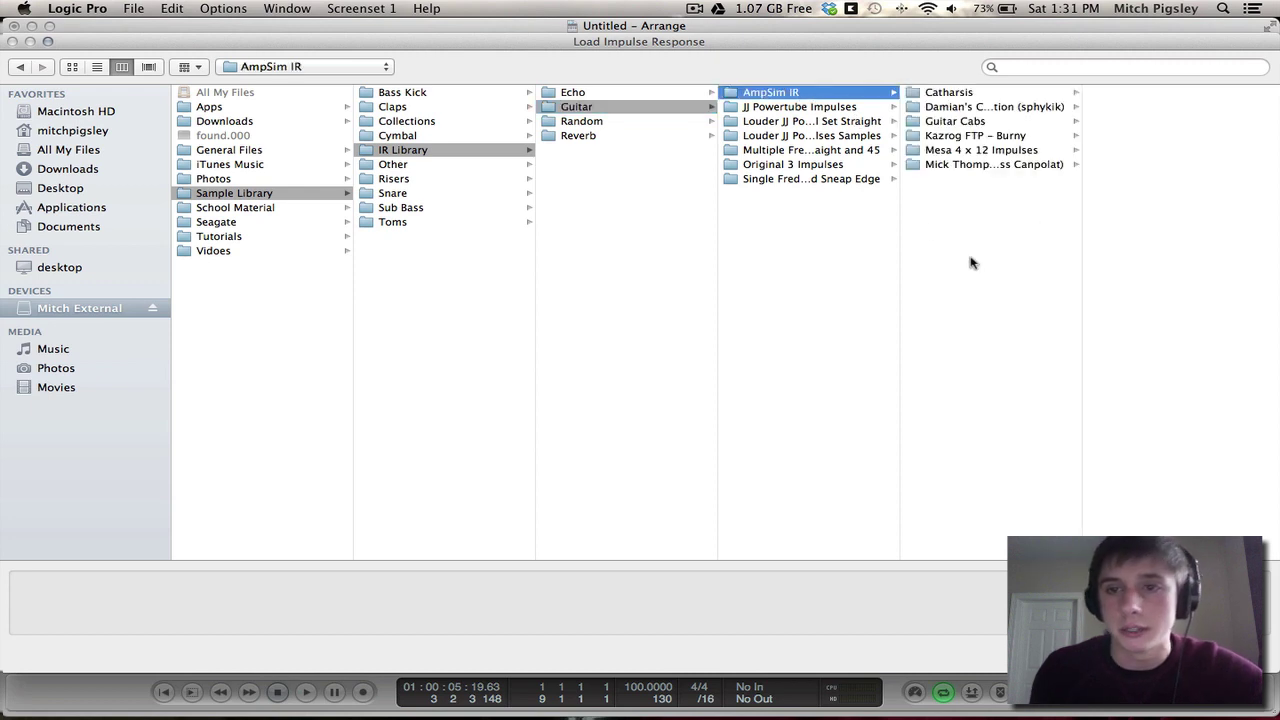
click(1008, 152)
Load Mesa 4x12 - AT3035 Pres 8.wav as Space Designer's impulse response.
drag(850, 46, 508, 75)
drag(955, 300, 1064, 303)
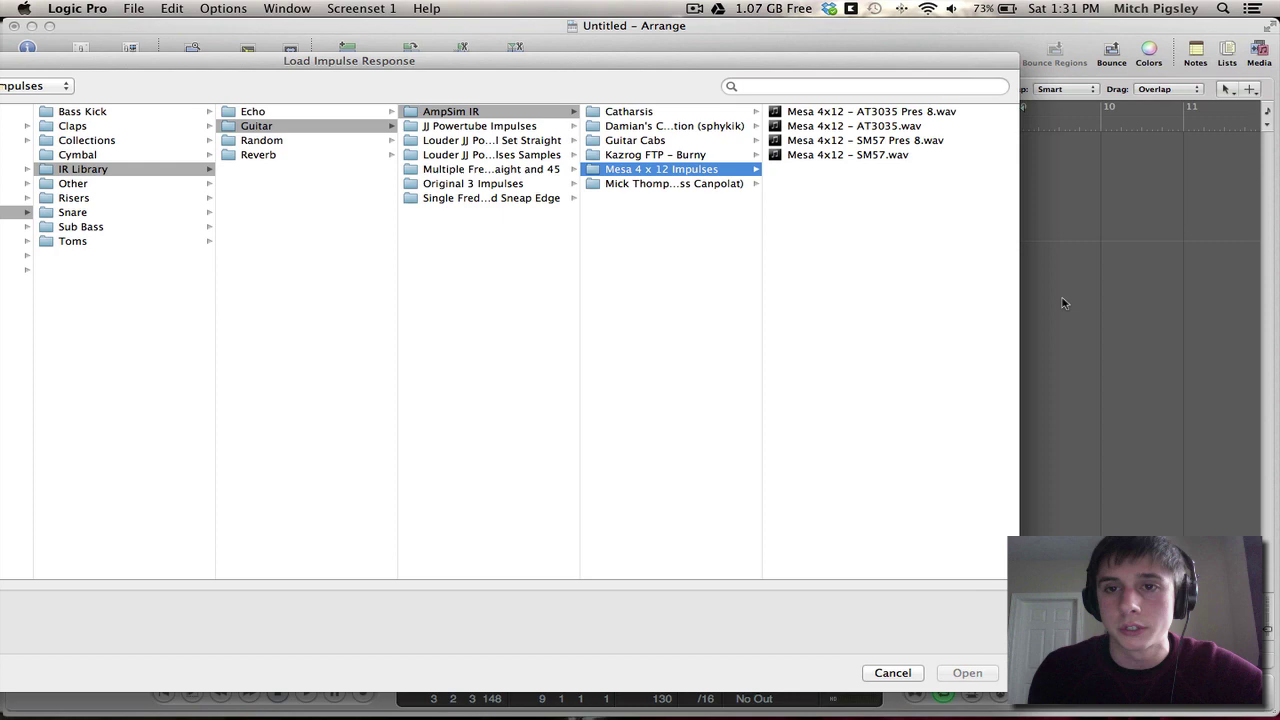
click(920, 114)
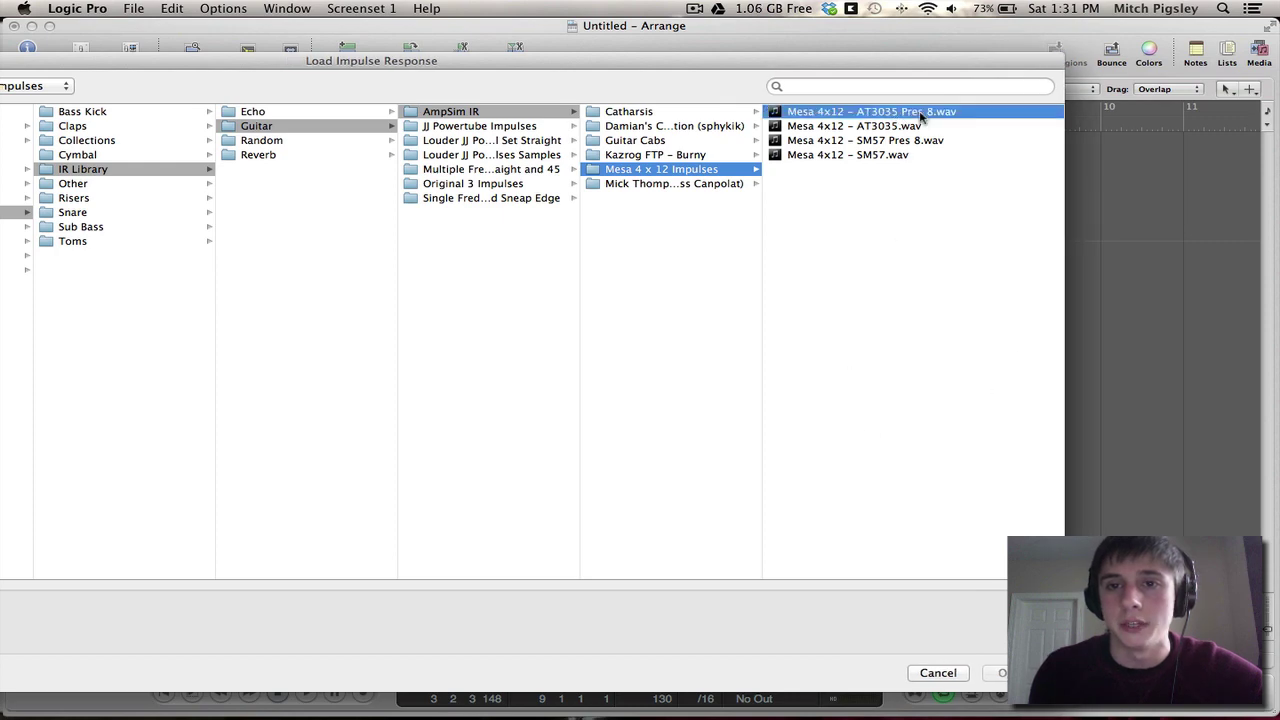
double_click(874, 114)
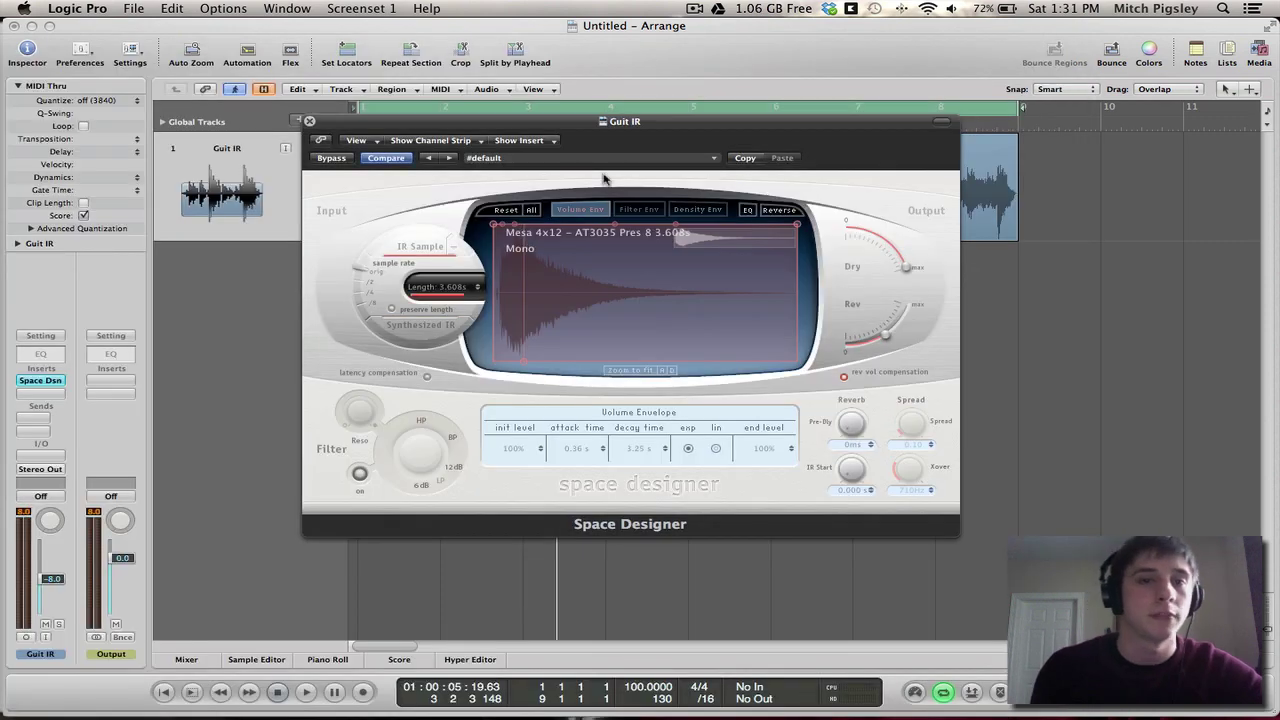
Turn Space Designer's dry signal all the way down for a fully wet sound.
drag(689, 121, 668, 99)
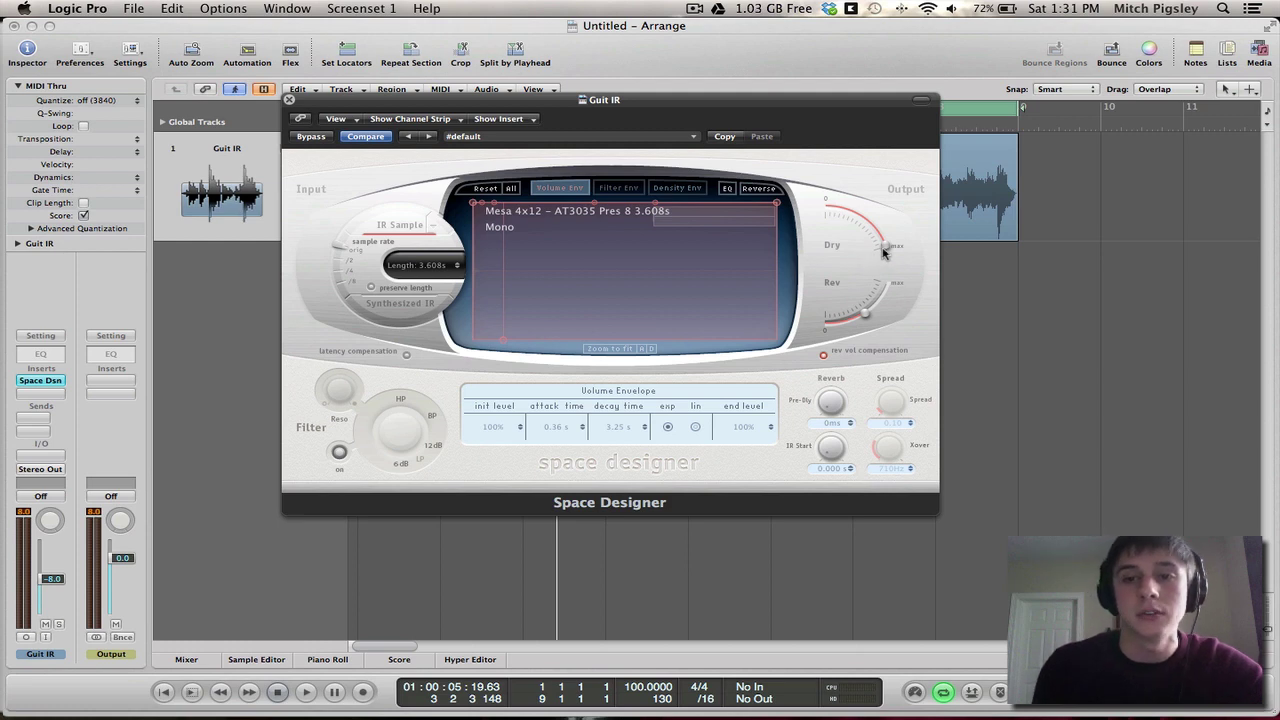
drag(882, 252, 882, 298)
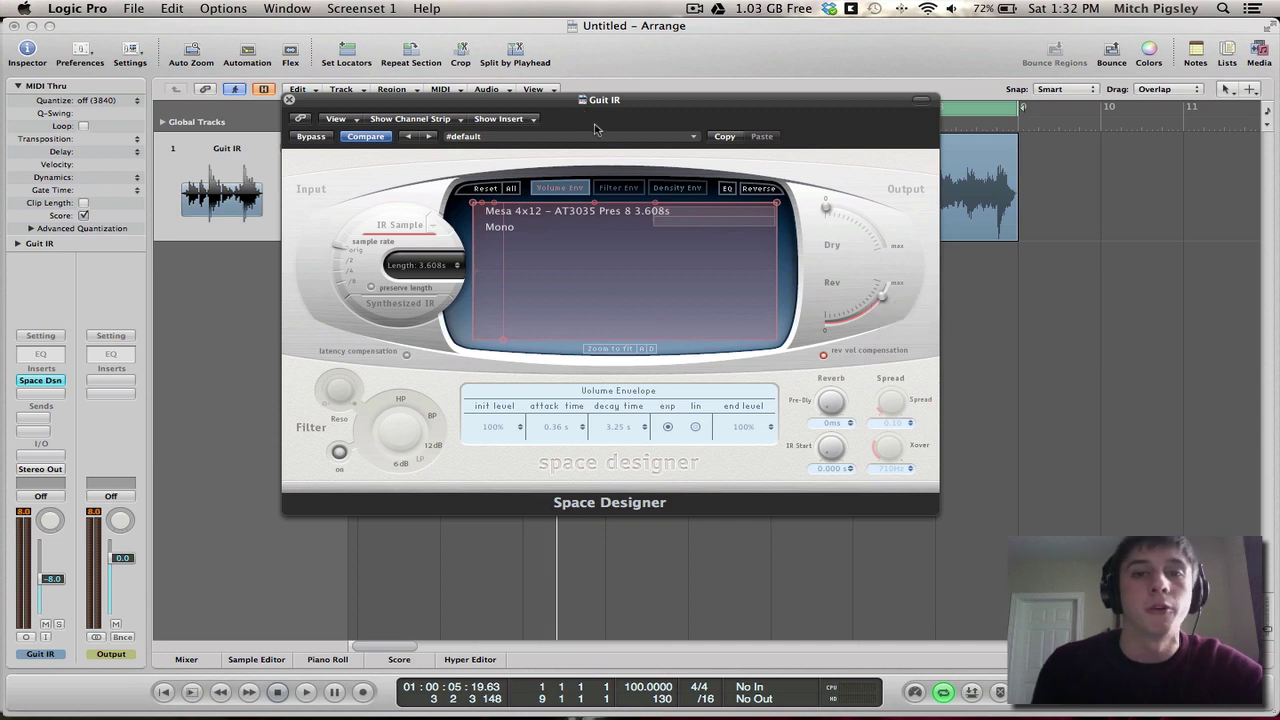
Compare the guitar during playback with Space Designer bypassed and then re-enabled.
drag(630, 100, 683, 250)
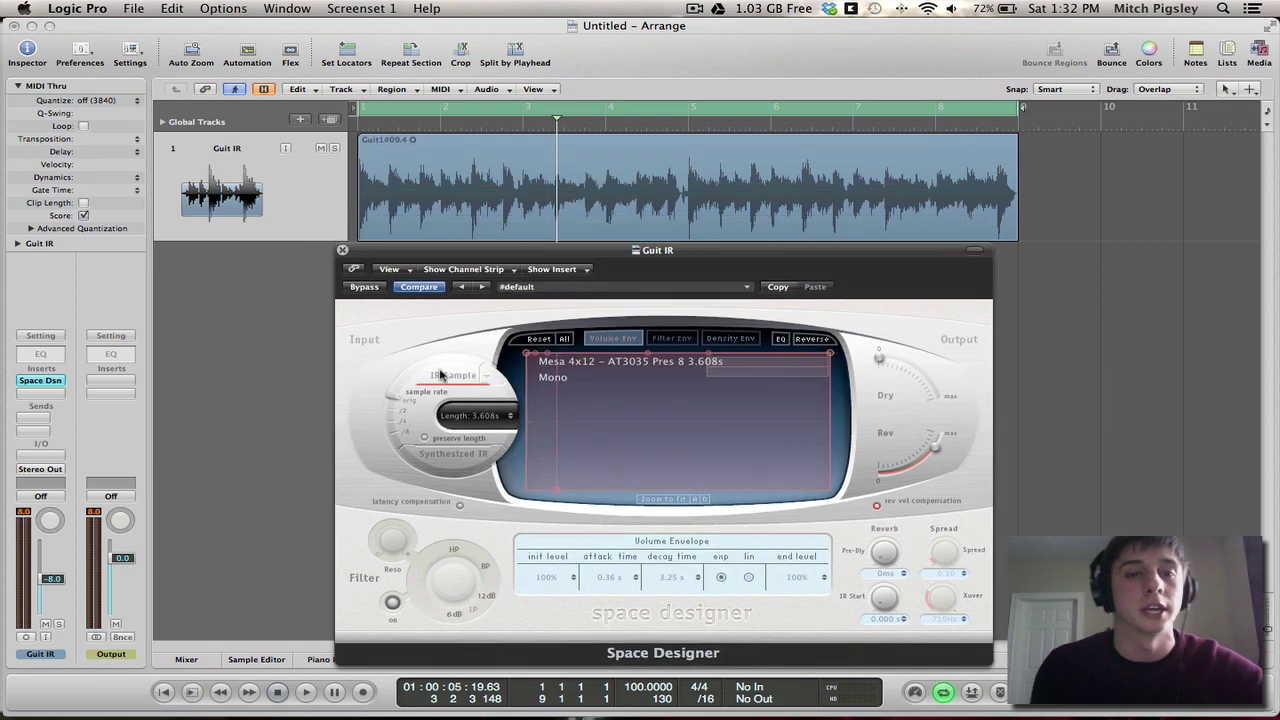
click(364, 287)
key(space)
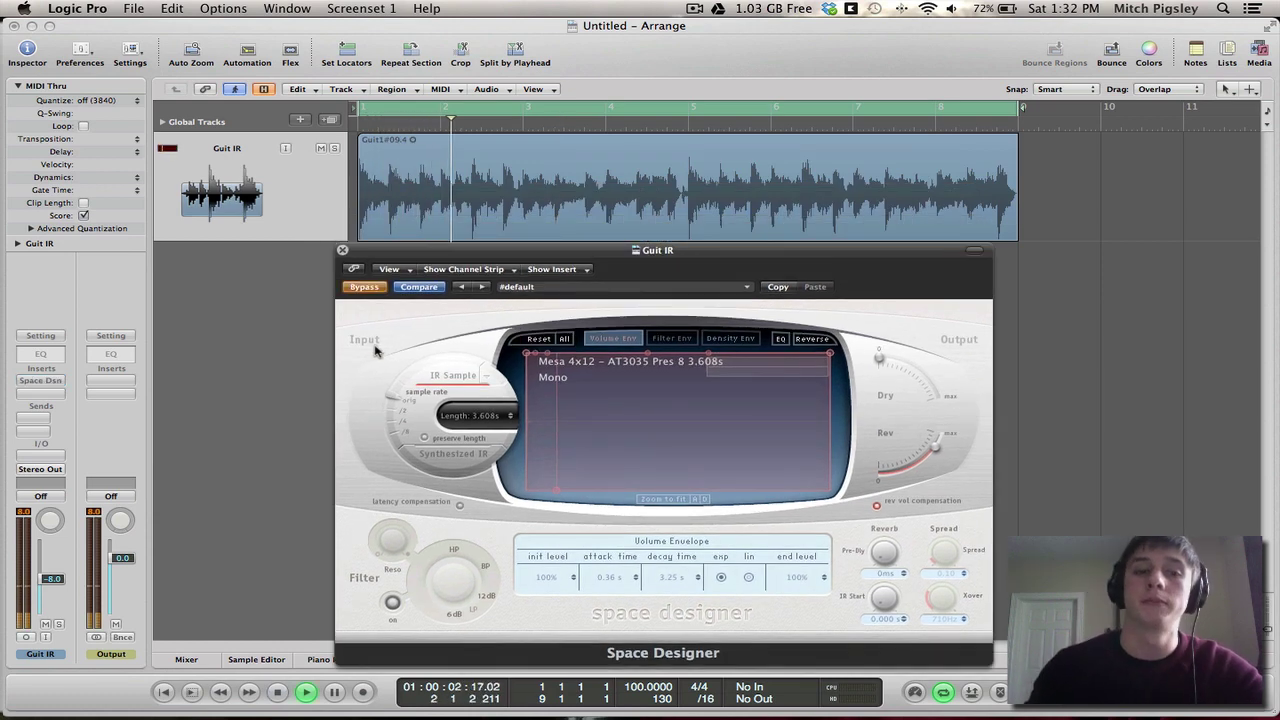
click(366, 287)
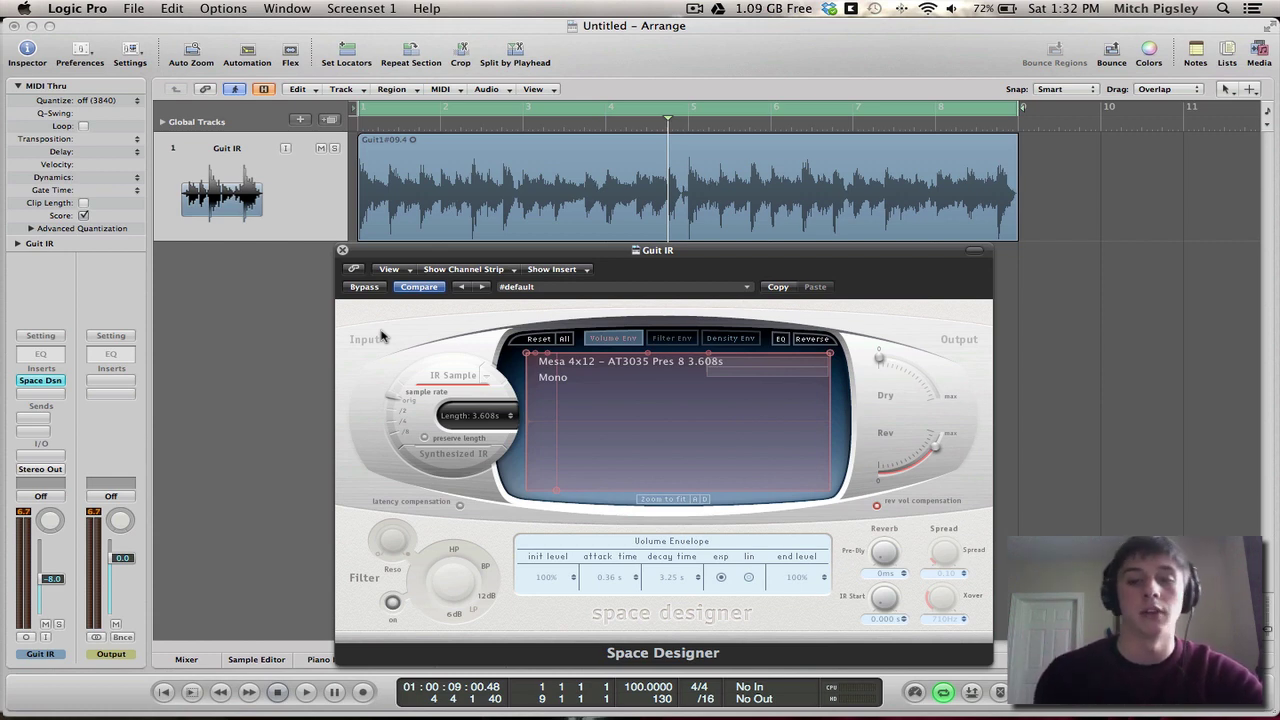
drag(514, 253, 517, 251)
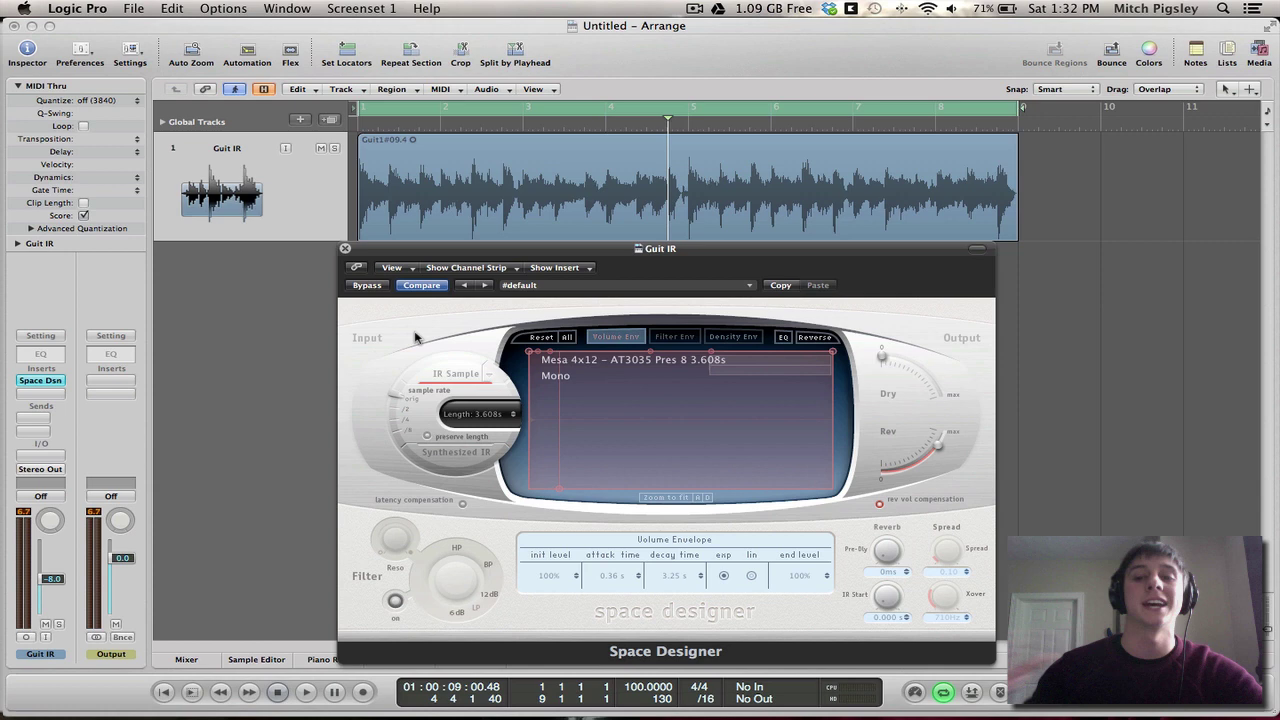
Close the Guit IR Space Designer editor, returning to the Arrange window.
click(345, 248)
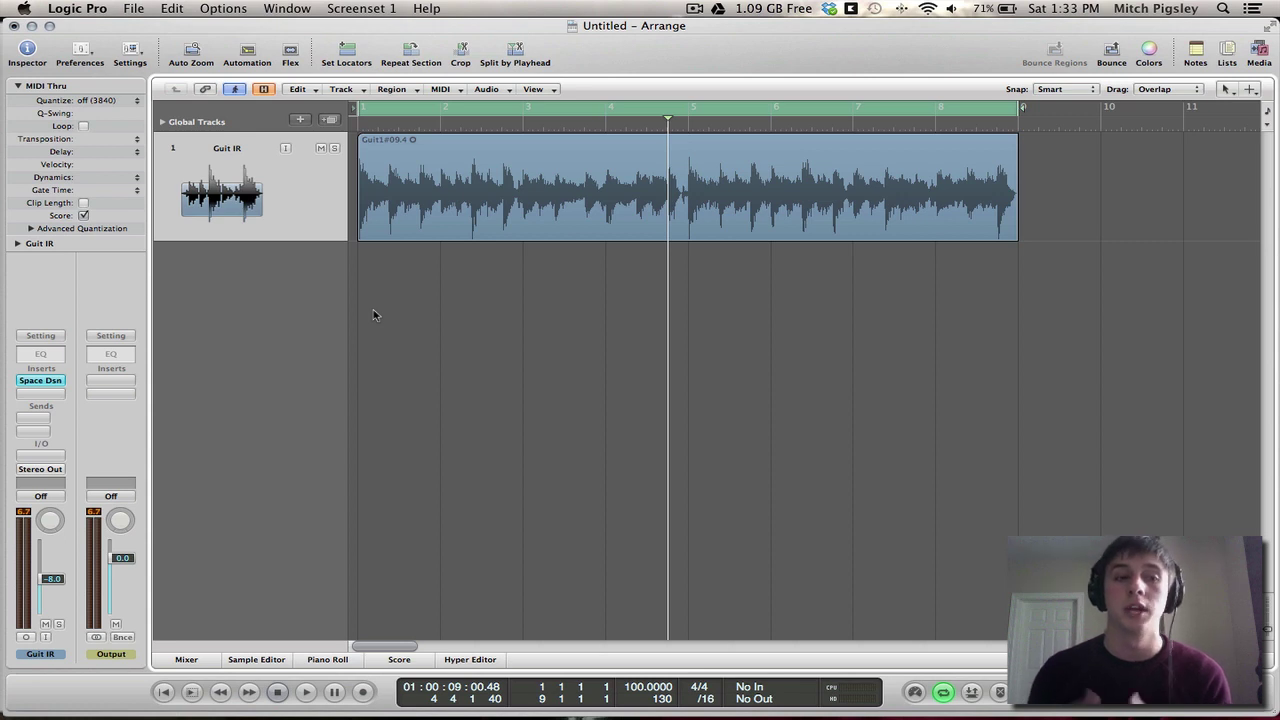
Unhide the Guit IR Cond and Guit IR Dyn tracks and widen the track headers.
click(263, 89)
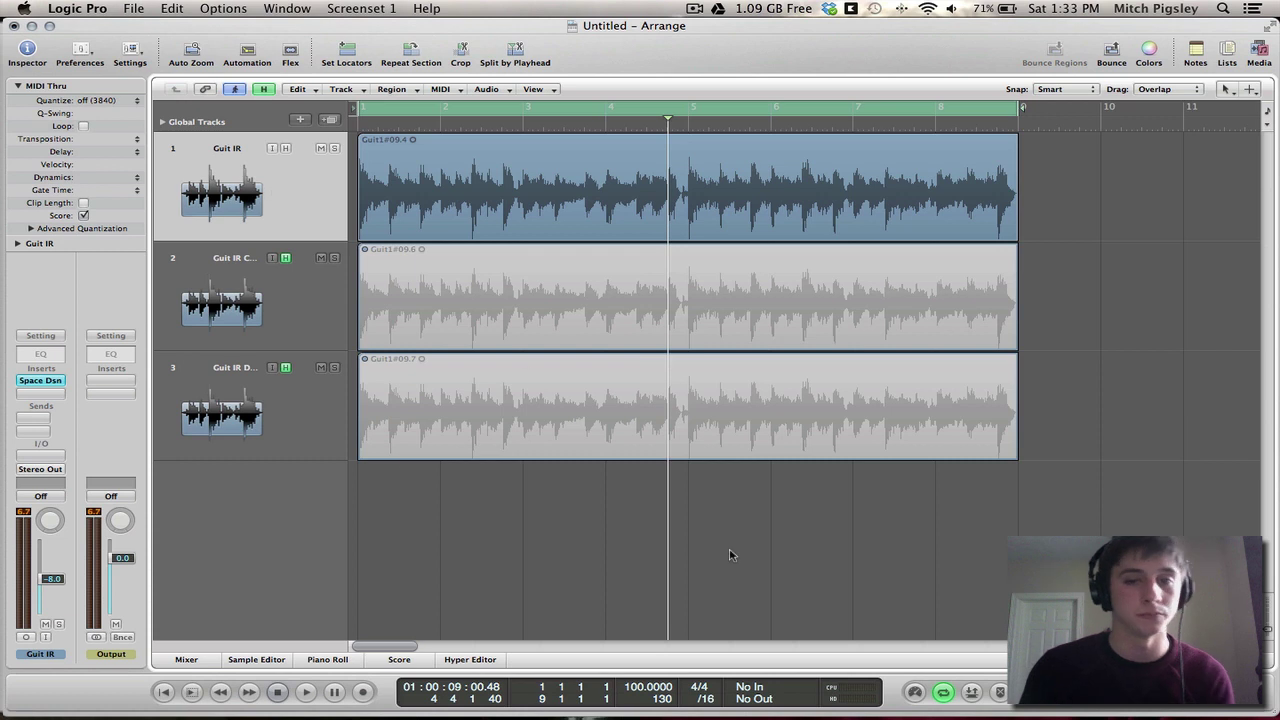
drag(891, 555, 671, 328)
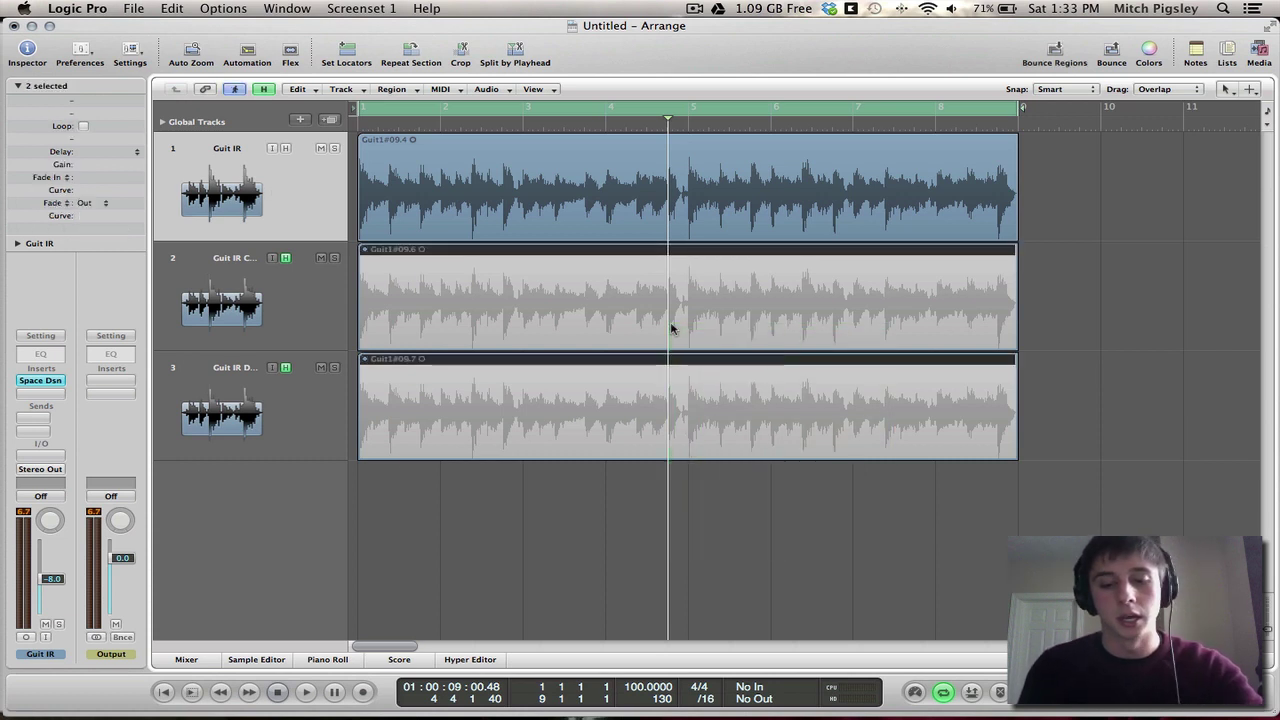
click(285, 258)
click(285, 367)
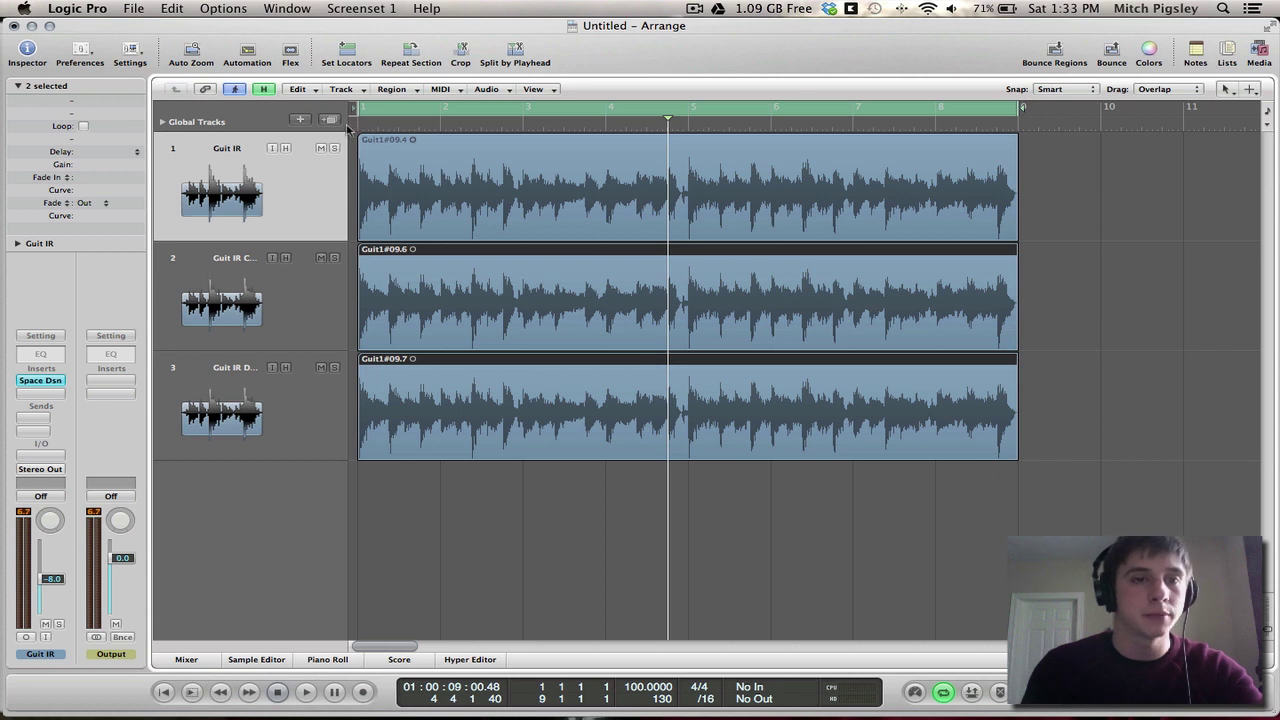
drag(350, 156, 400, 157)
Mute the original Guit IR track and check the Guit IR Cond and Dyn channels.
click(300, 298)
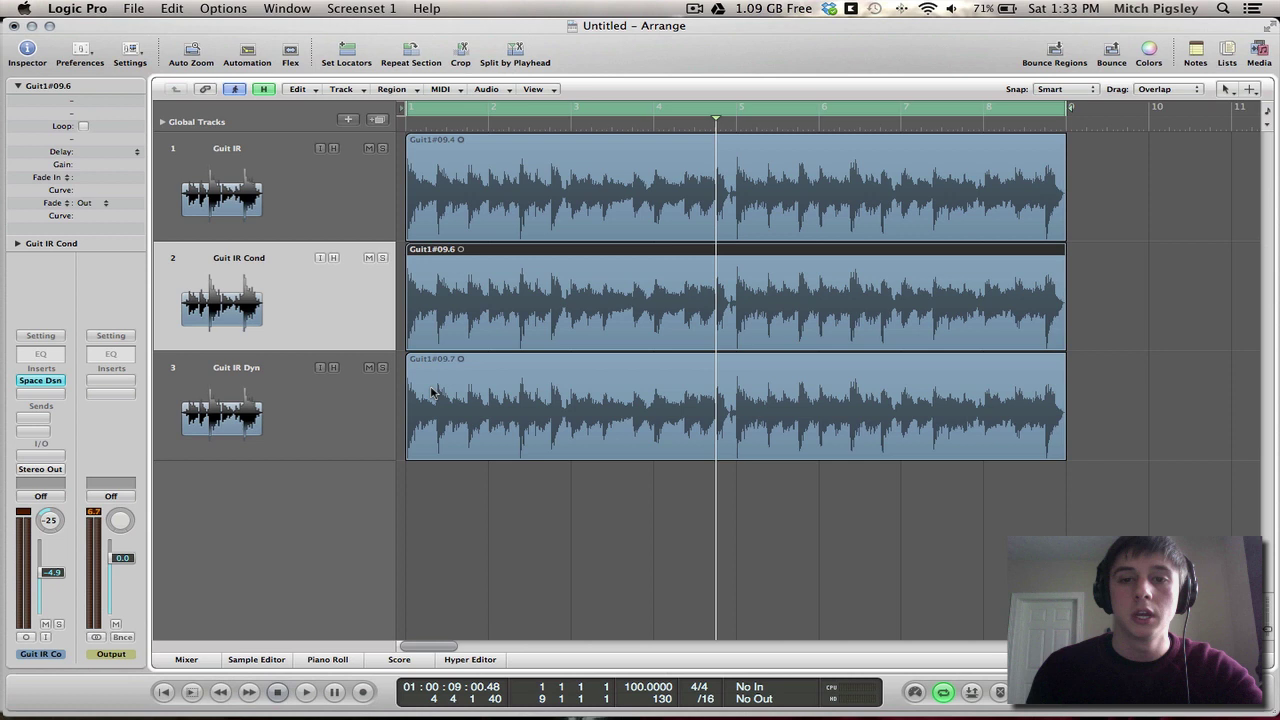
click(369, 148)
click(275, 433)
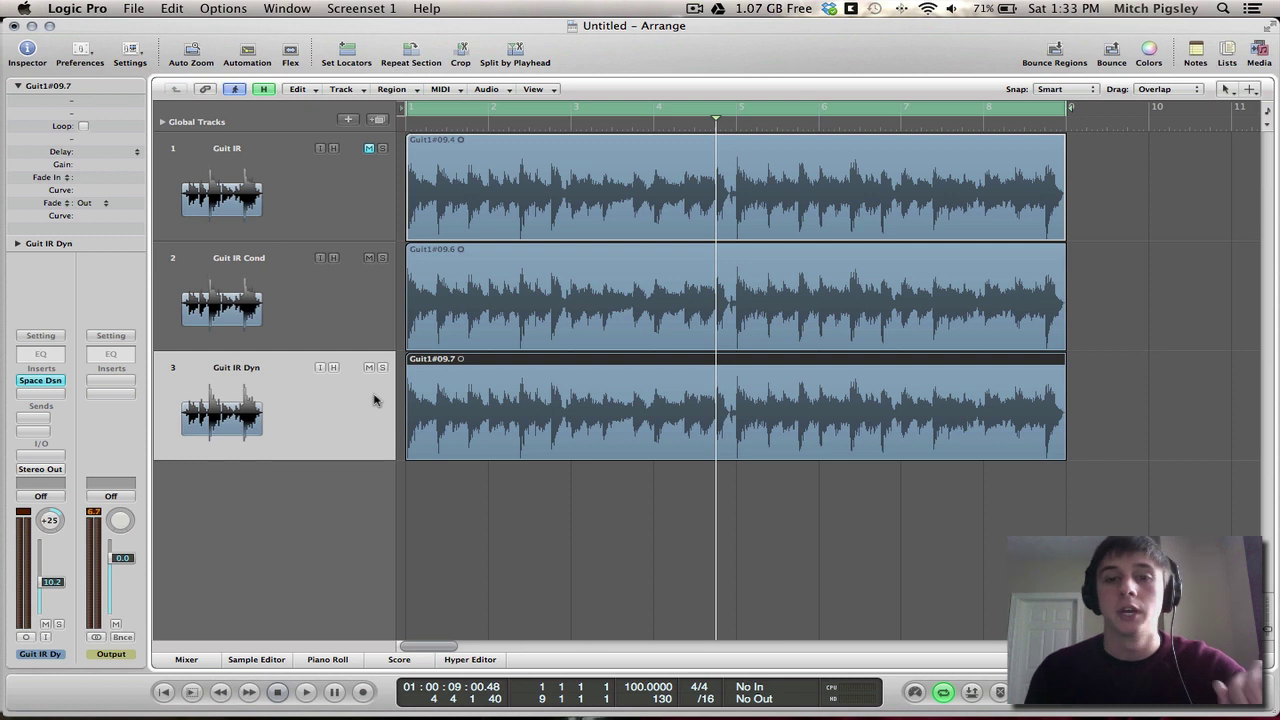
click(228, 316)
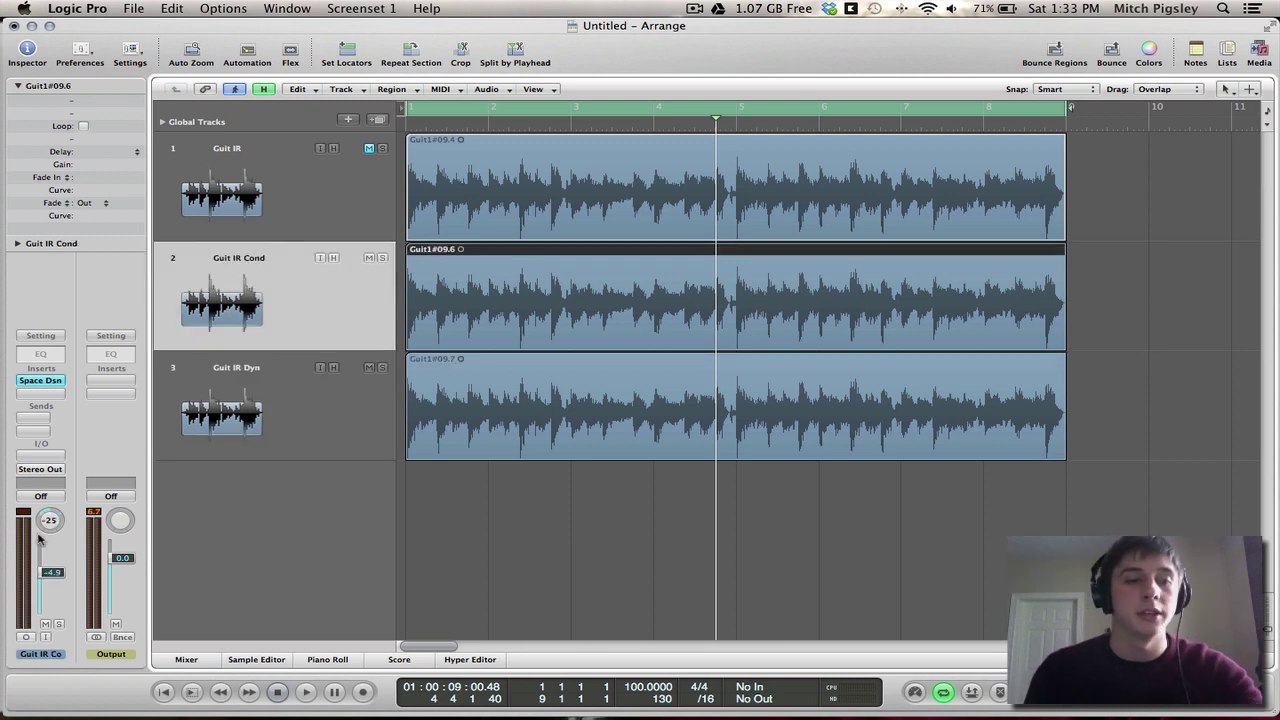
click(366, 450)
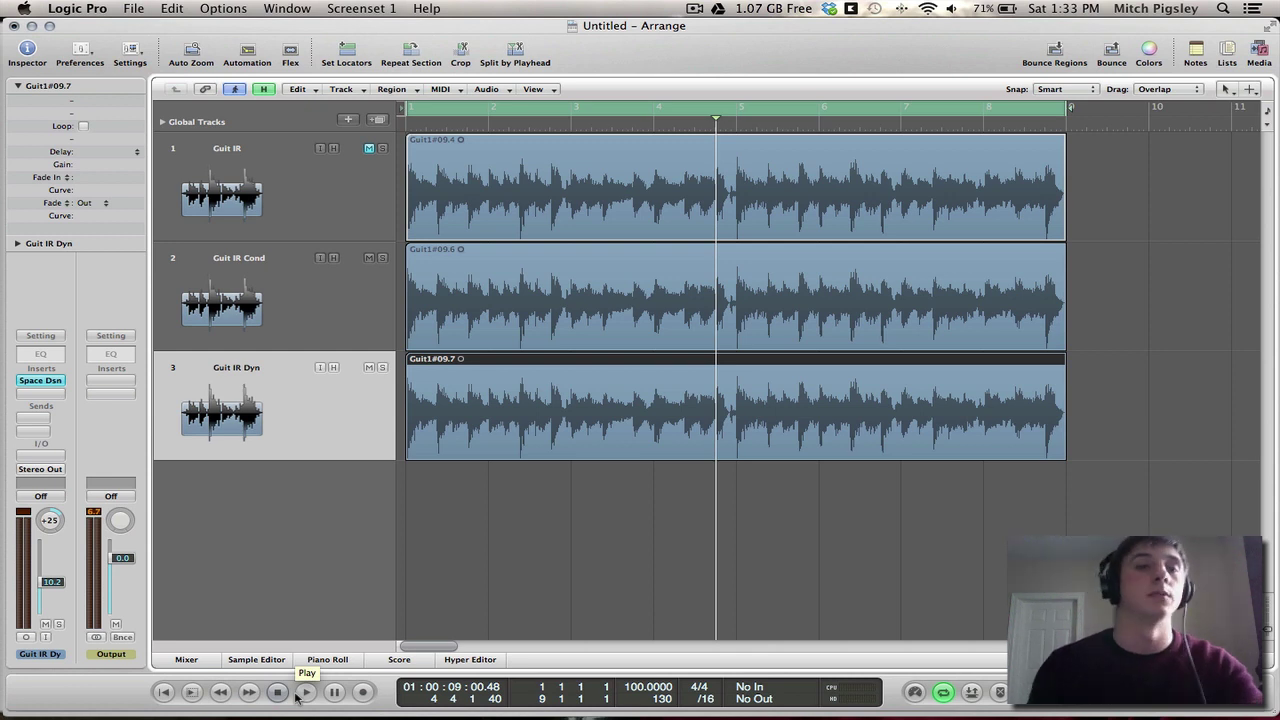
Unmute Guit IR, solo it, and play the project from the start.
click(363, 190)
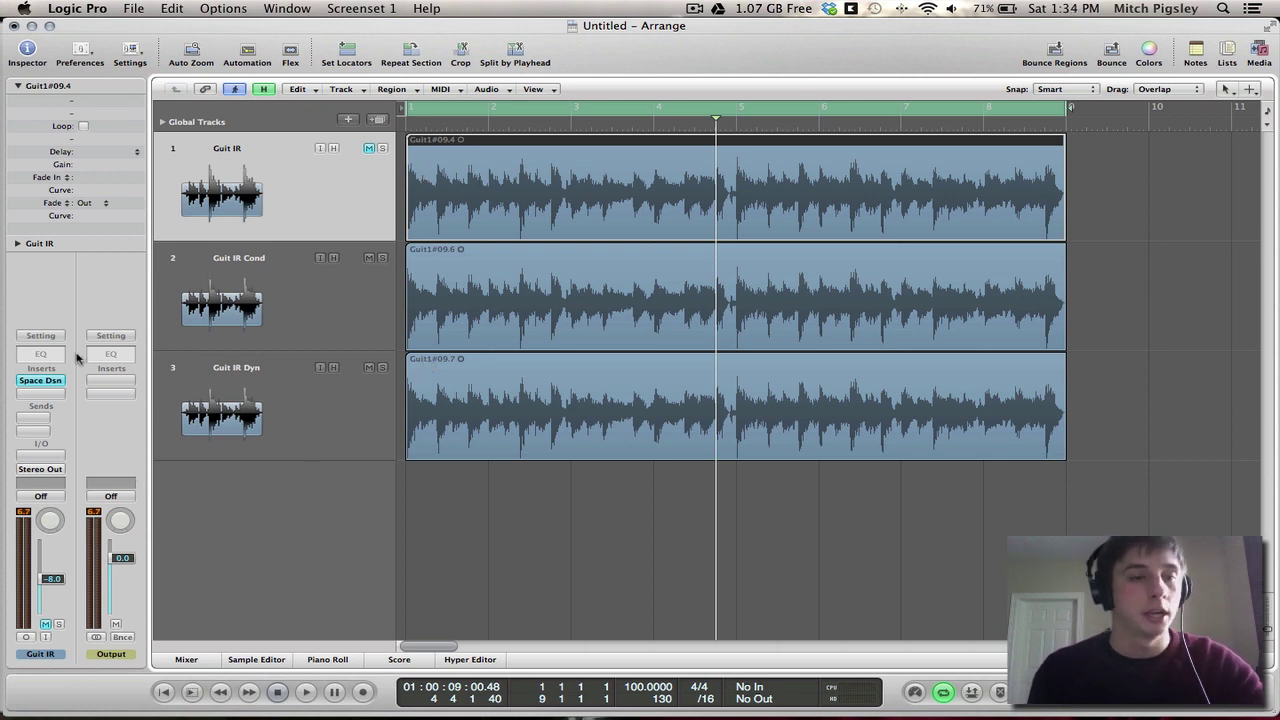
click(369, 148)
click(369, 257)
click(369, 257)
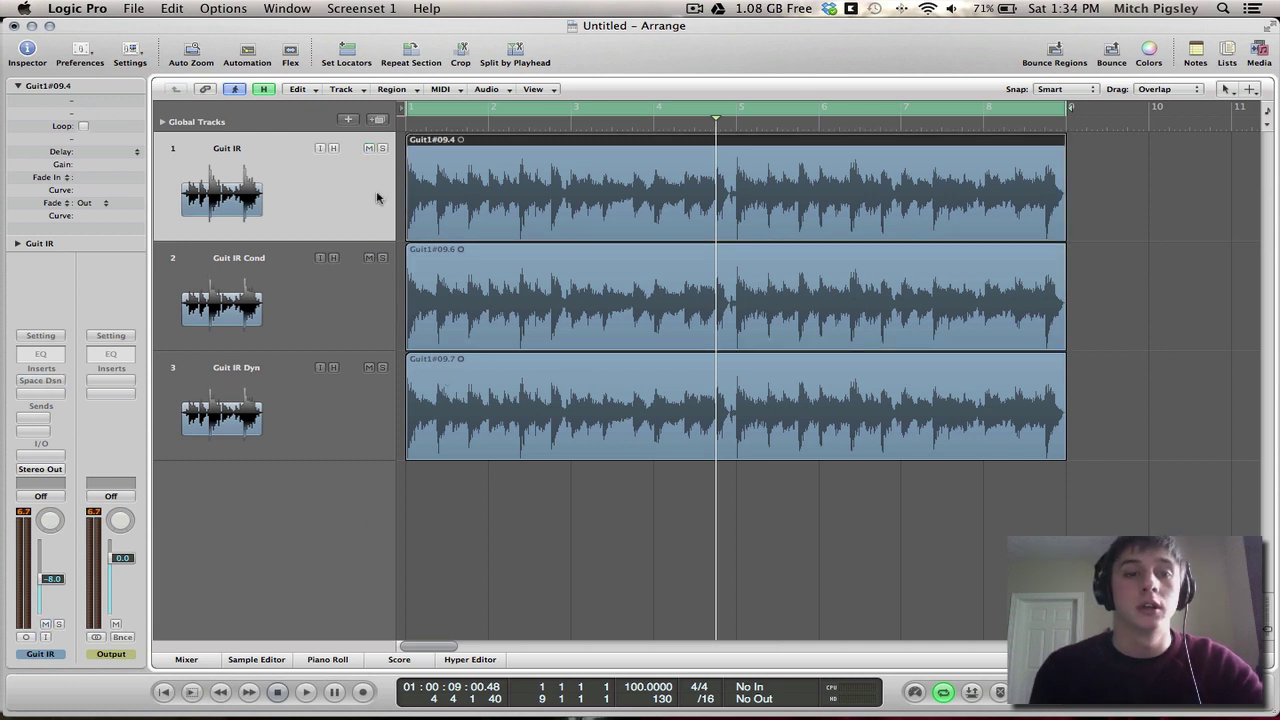
click(382, 148)
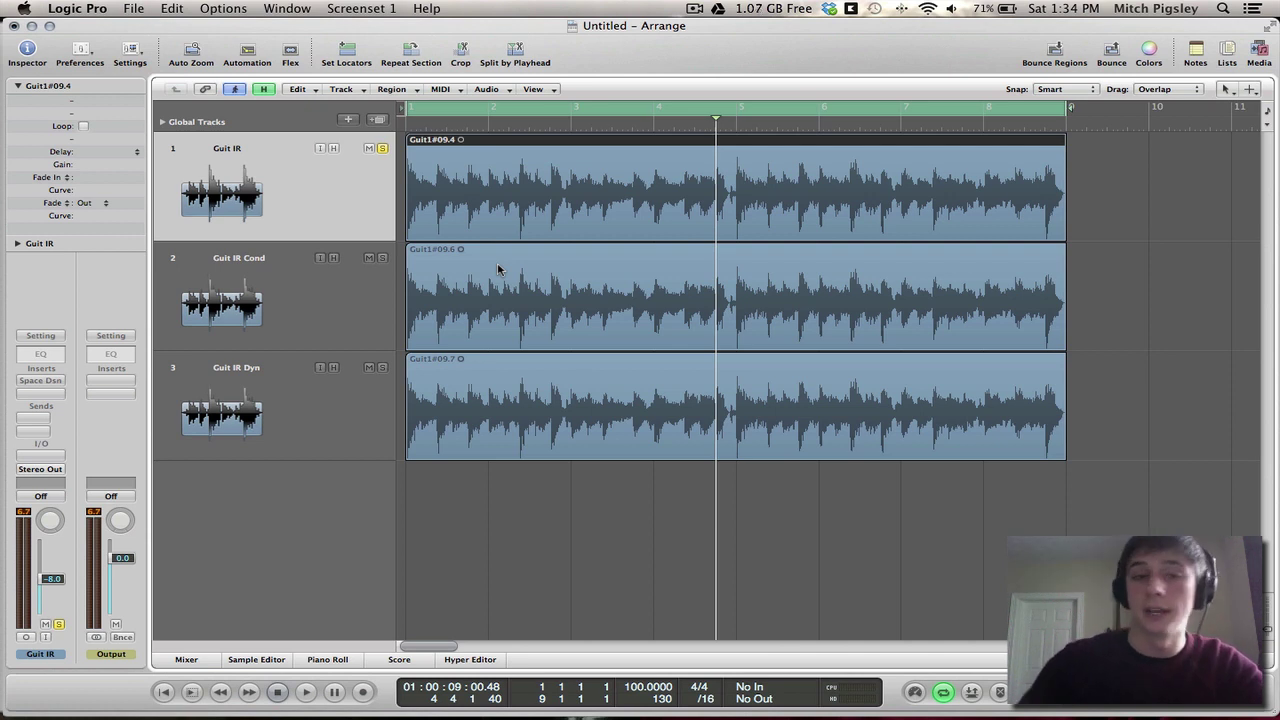
key(Return)
key(space)
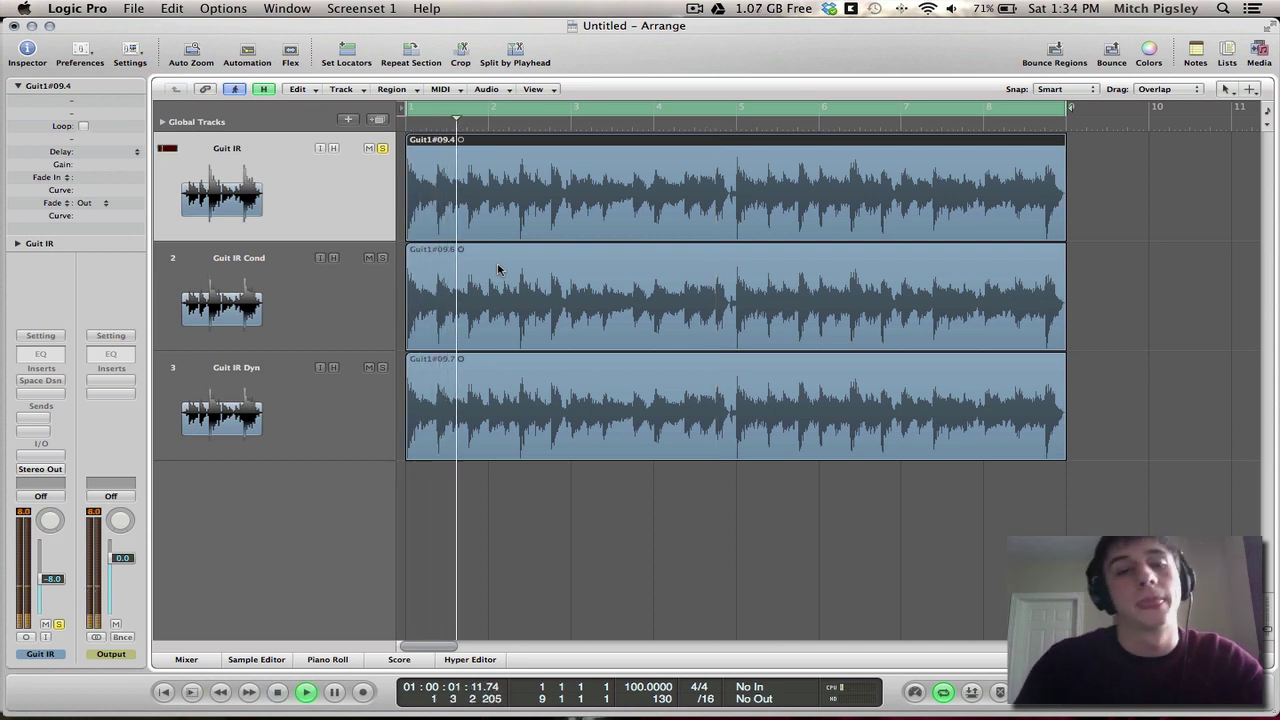
Unsolo Guit IR, solo Guit IR Cond and Guit IR Dyn, and play them.
click(382, 149)
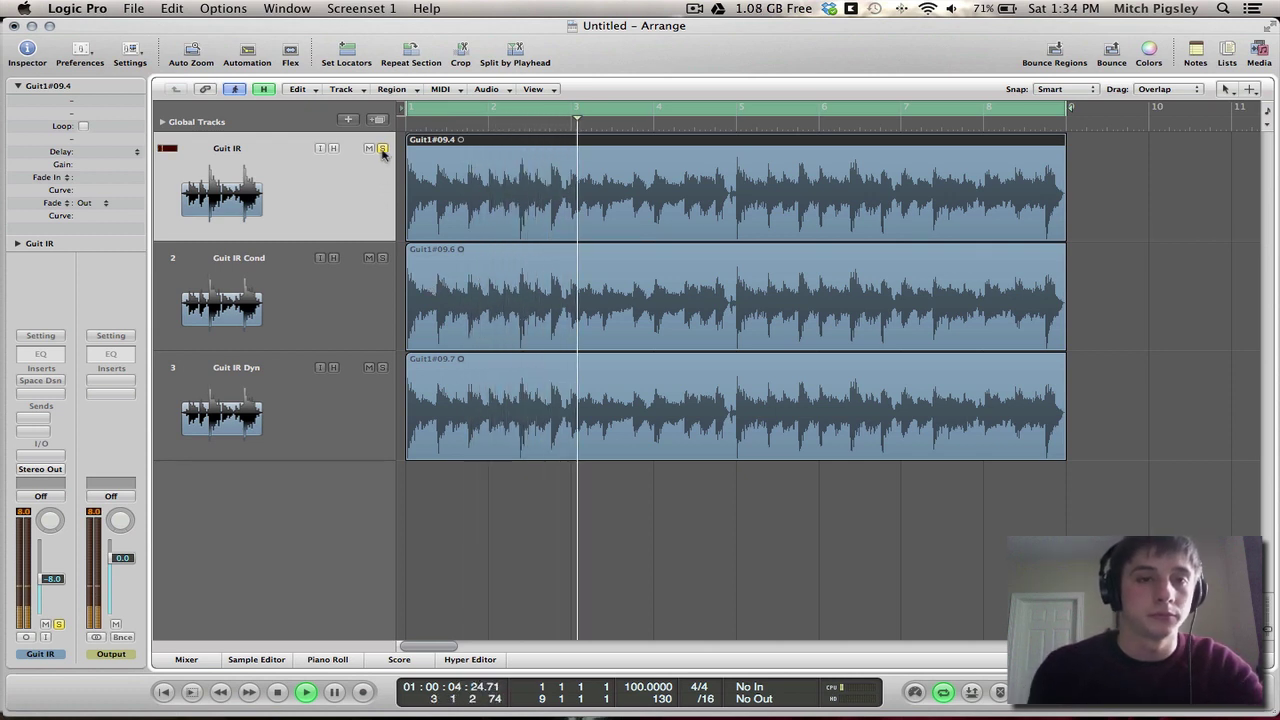
click(382, 258)
click(382, 367)
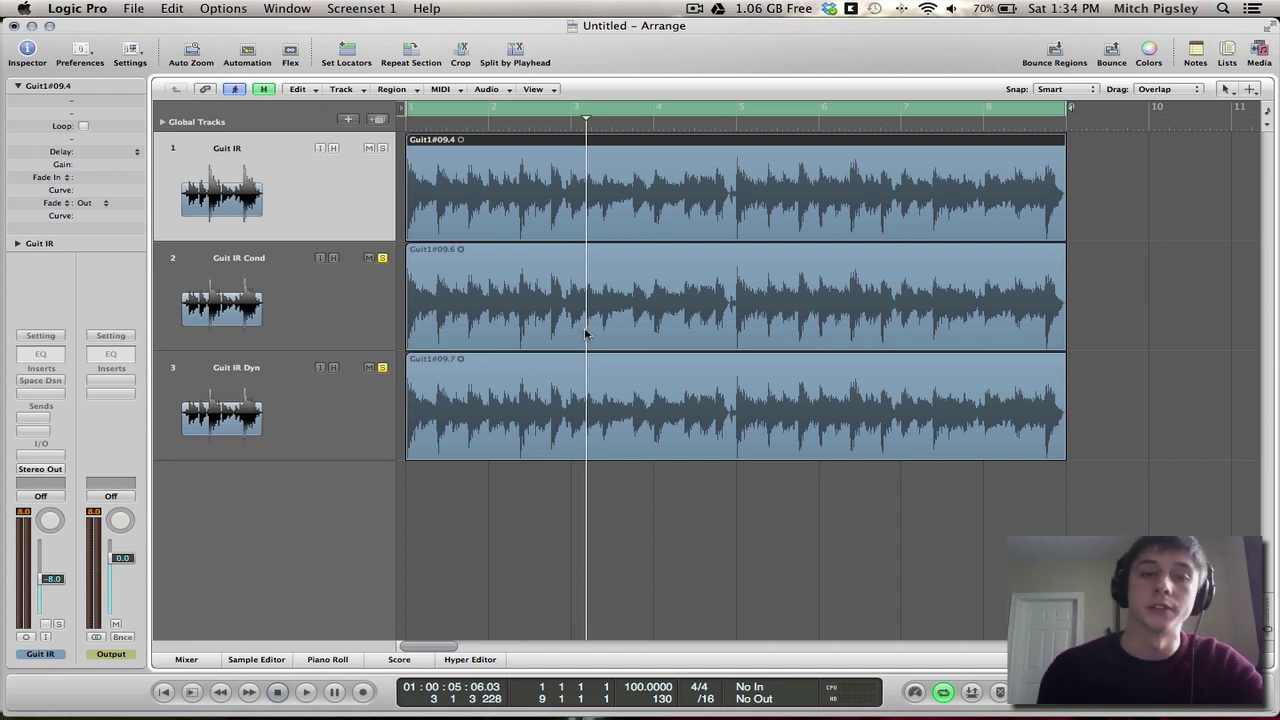
key(space)
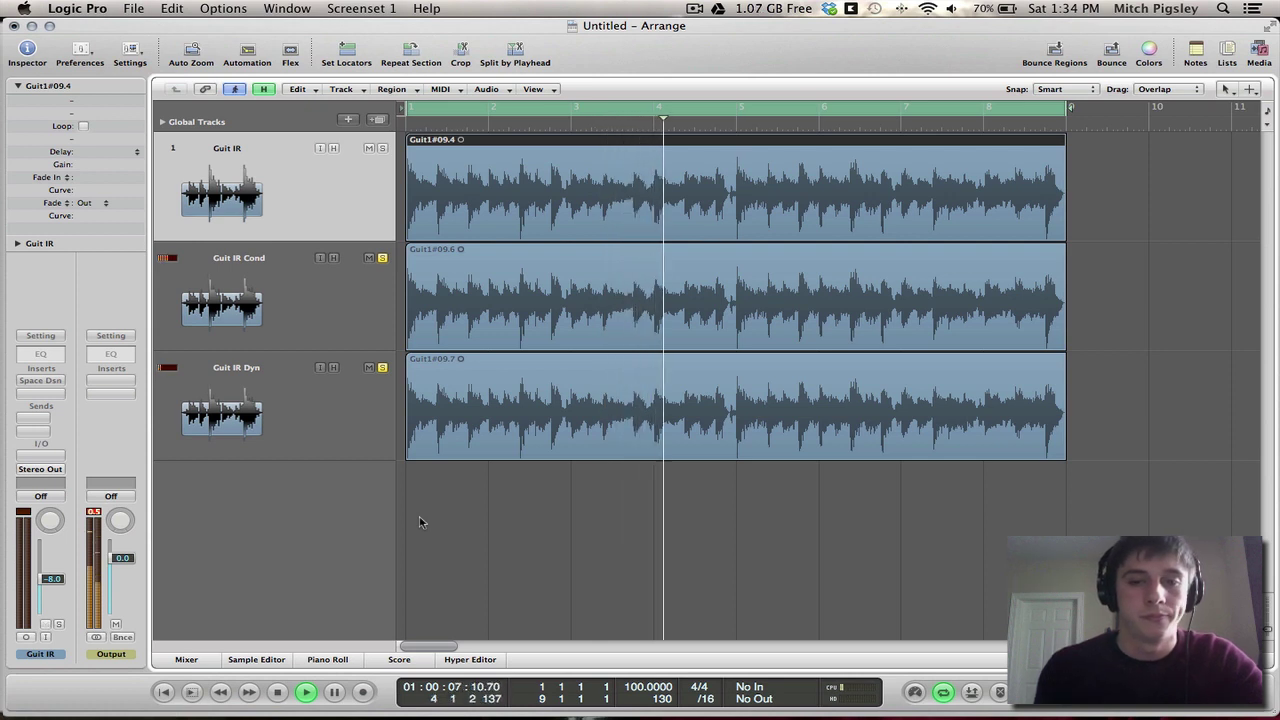
Stop playback near bar 4 and select the Guit IR Cond and Guit IR Dyn tracks.
key(space)
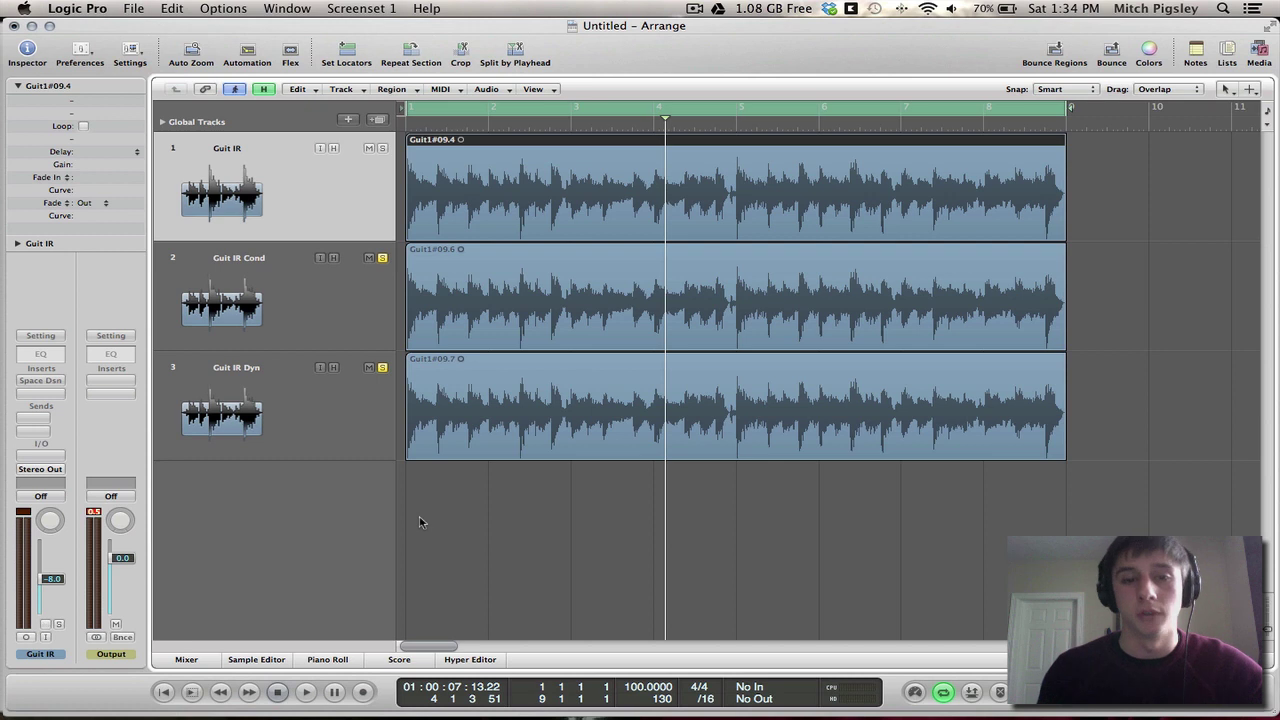
click(229, 325)
click(230, 424)
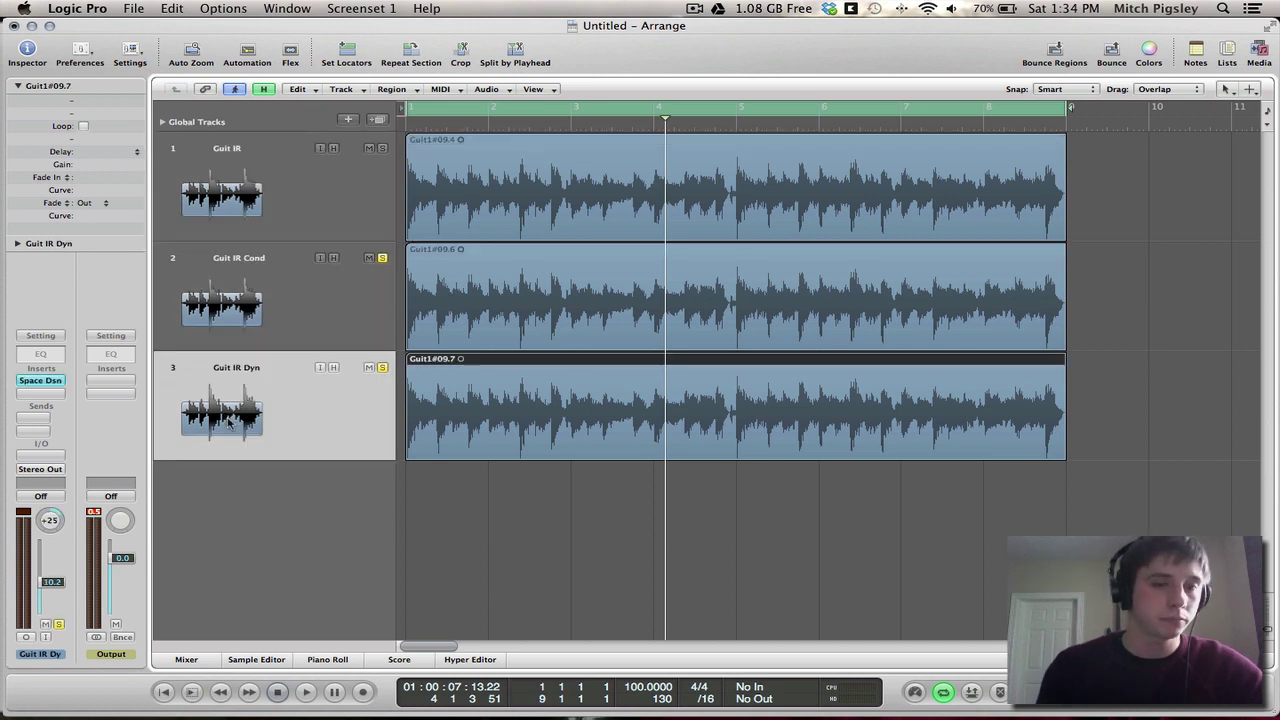